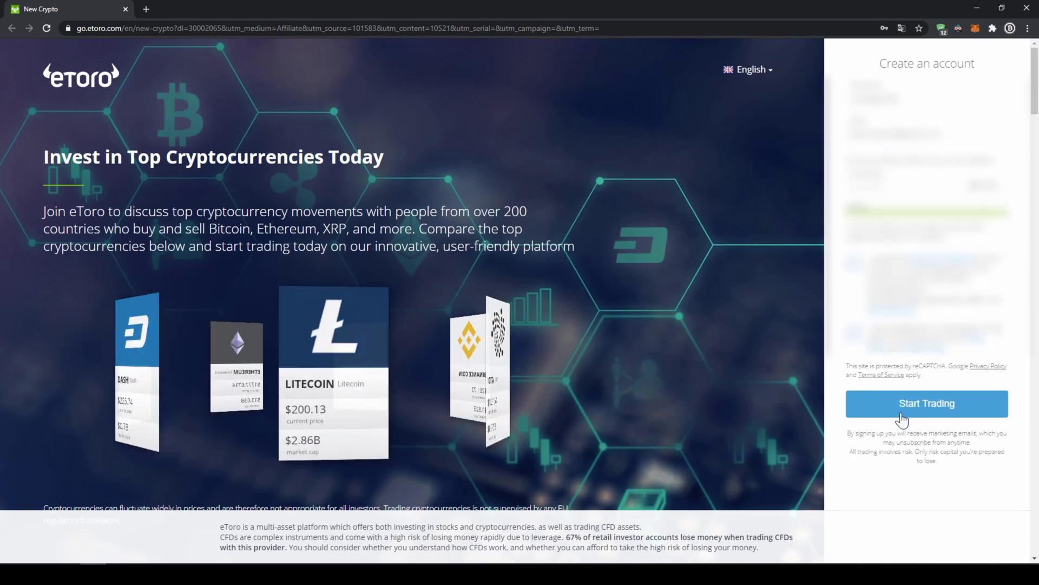
Submit the eToro account registration and verify the email address from the welcome message.
left_click(902, 418)
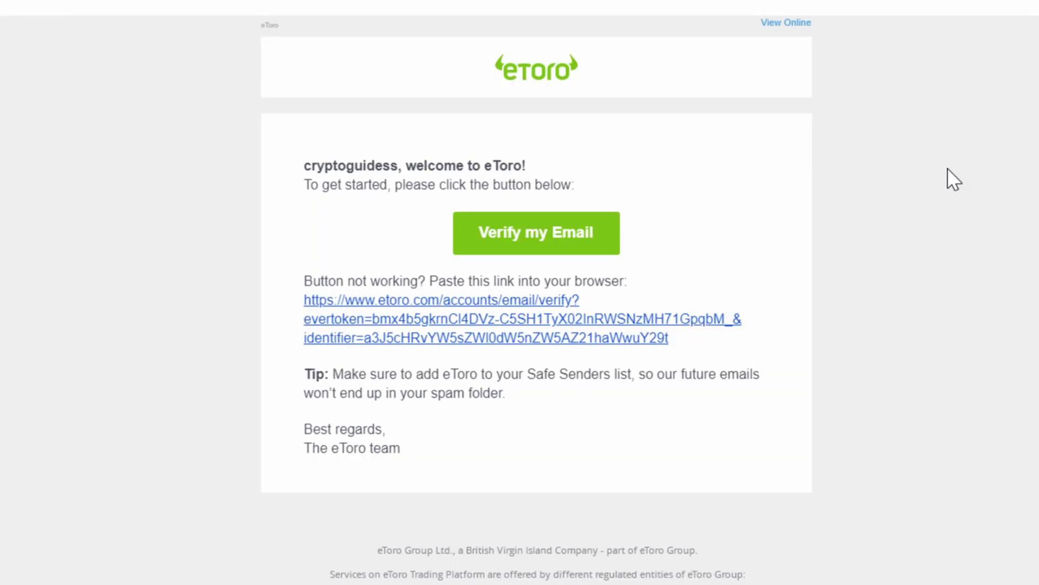
left_click(592, 230)
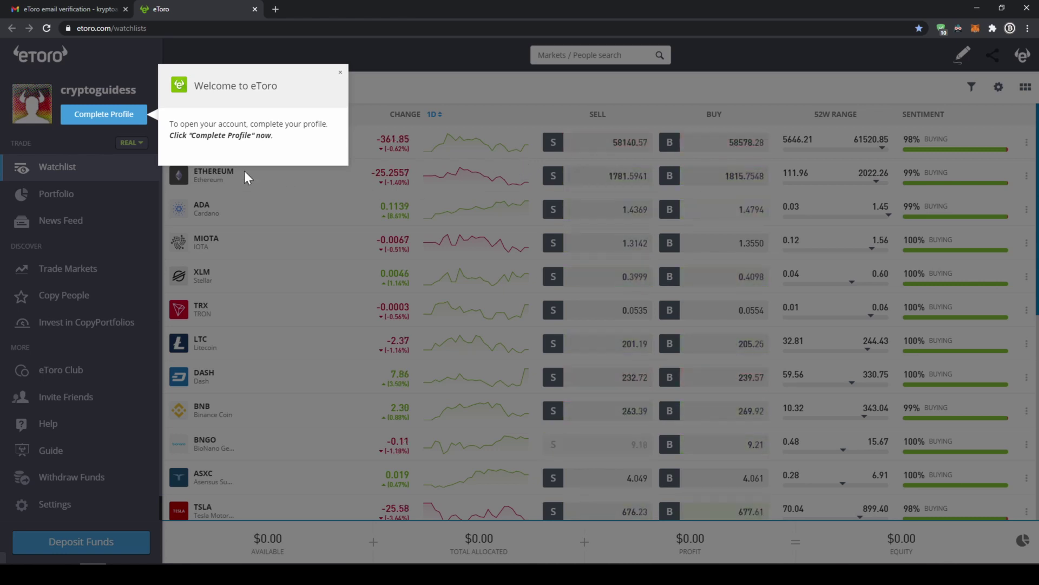
Start completing the profile and submit the personal details and address pages.
left_click(118, 119)
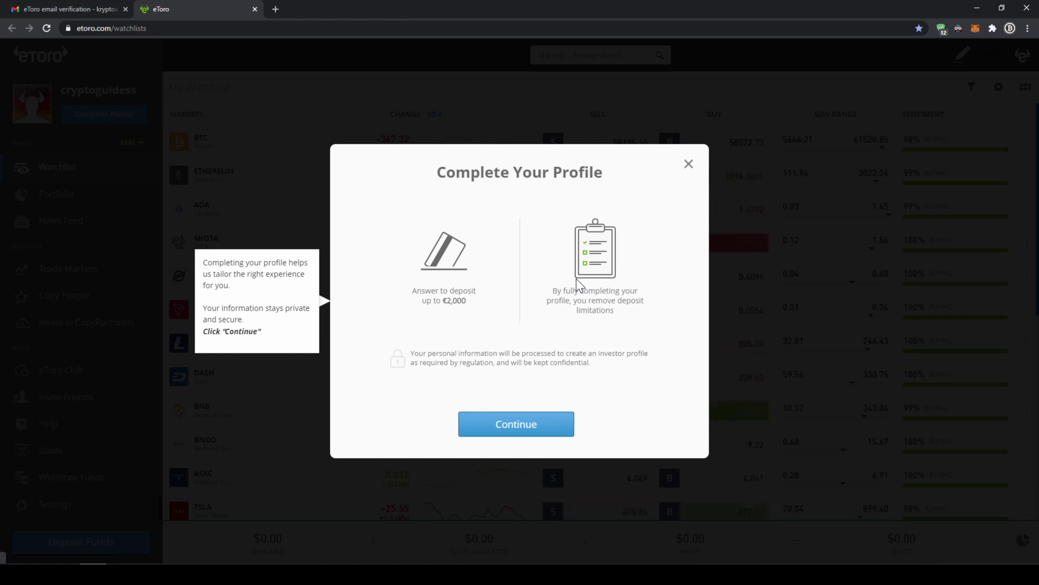
left_click(540, 436)
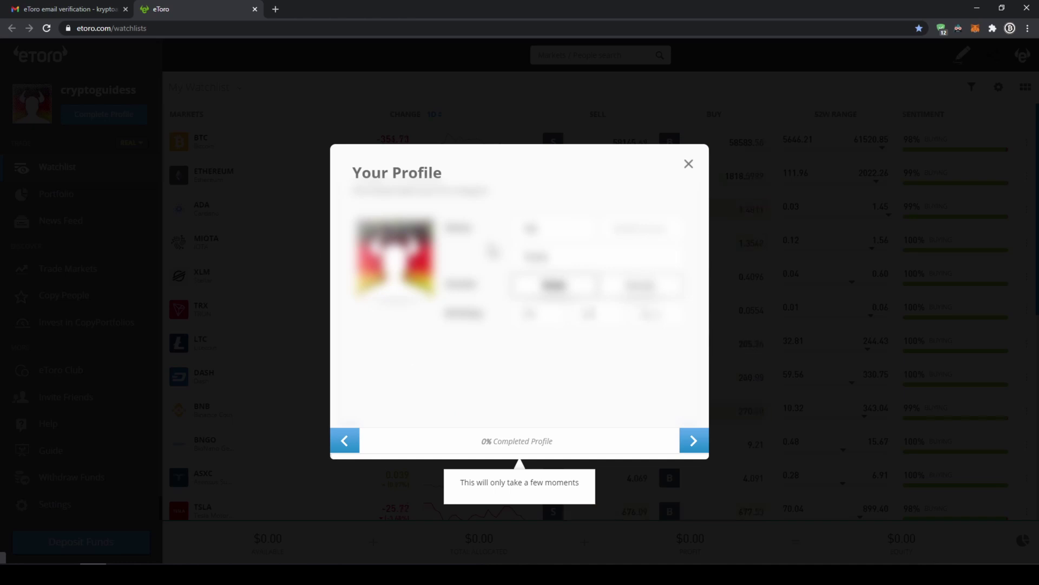
left_click(693, 440)
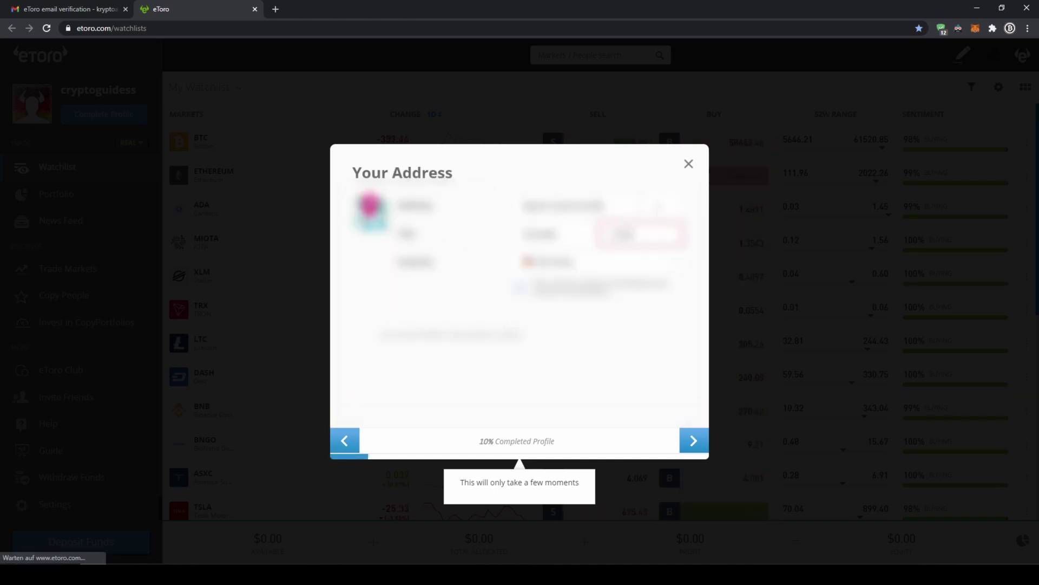
left_click(693, 440)
Answer the profile questions through Trading Knowledge, choosing the first two knowledge options, and continue.
left_click(383, 241)
left_click(693, 440)
left_click(452, 253)
left_click(694, 440)
left_click(403, 273)
left_click(518, 273)
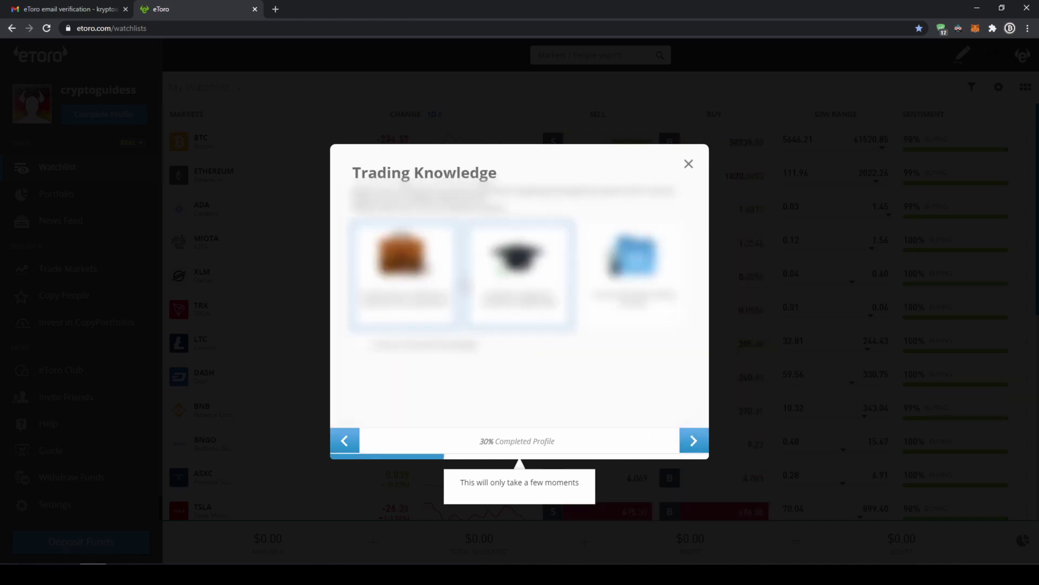
left_click(693, 440)
left_click(694, 440)
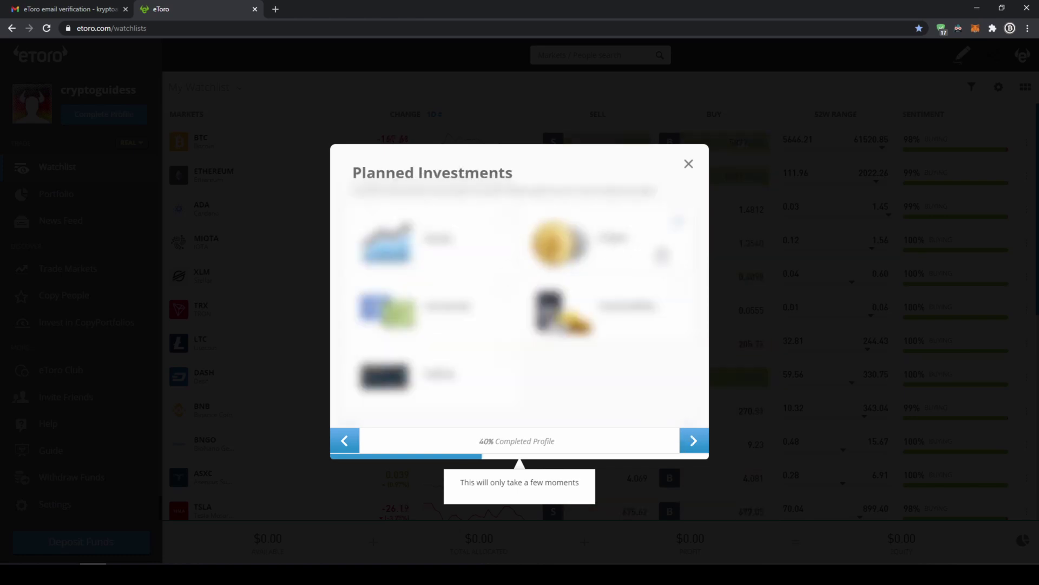
Submit the Planned Investments and Your Attitude to Risk pages of the profile questionnaire.
left_click(694, 440)
left_click(693, 440)
left_click(694, 440)
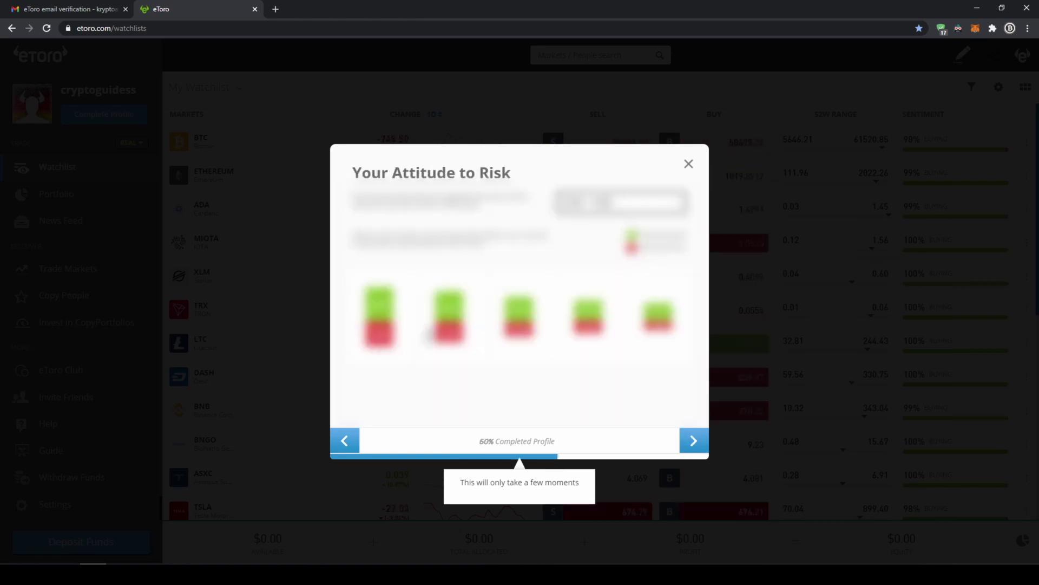
left_click(693, 440)
left_click(694, 440)
Choose answers for the questions on the Your Financial Status page of the profile.
left_click(557, 221)
left_click(534, 302)
left_click(552, 258)
left_click(533, 425)
left_click(549, 295)
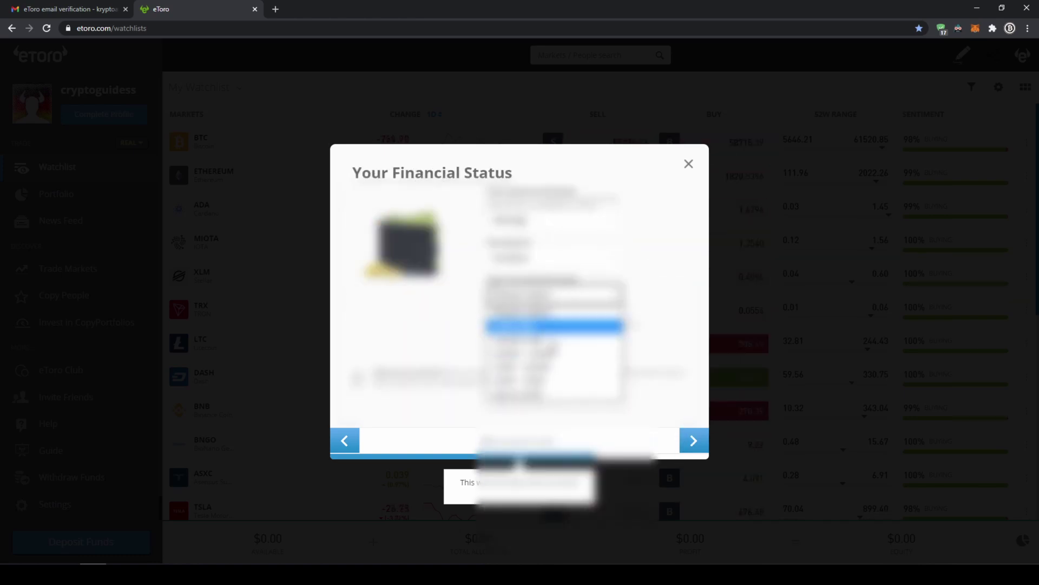
left_click(542, 340)
left_click(549, 339)
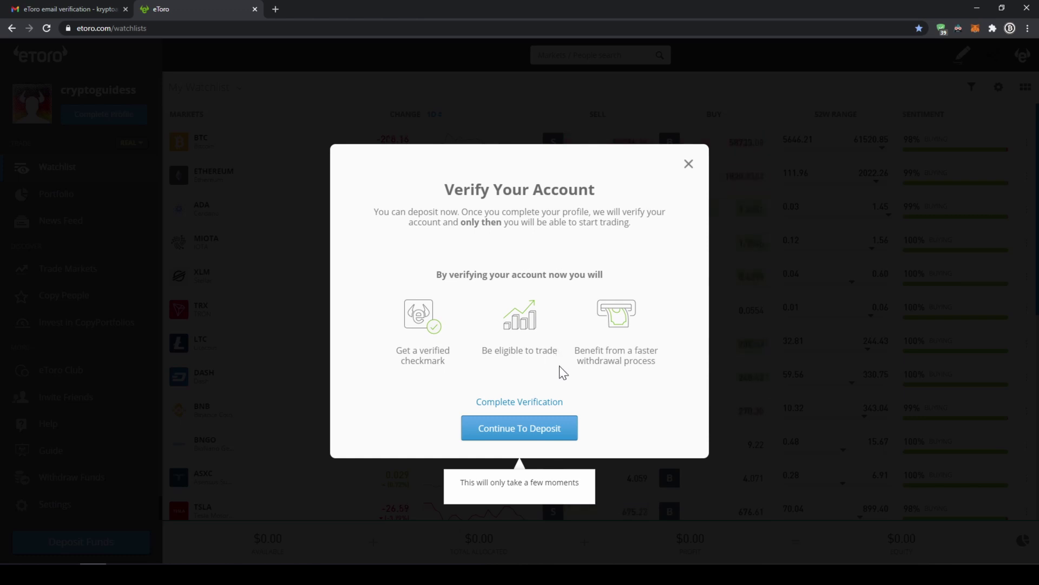
Continue to the deposit form and choose PayPal as the payment method.
left_click(547, 438)
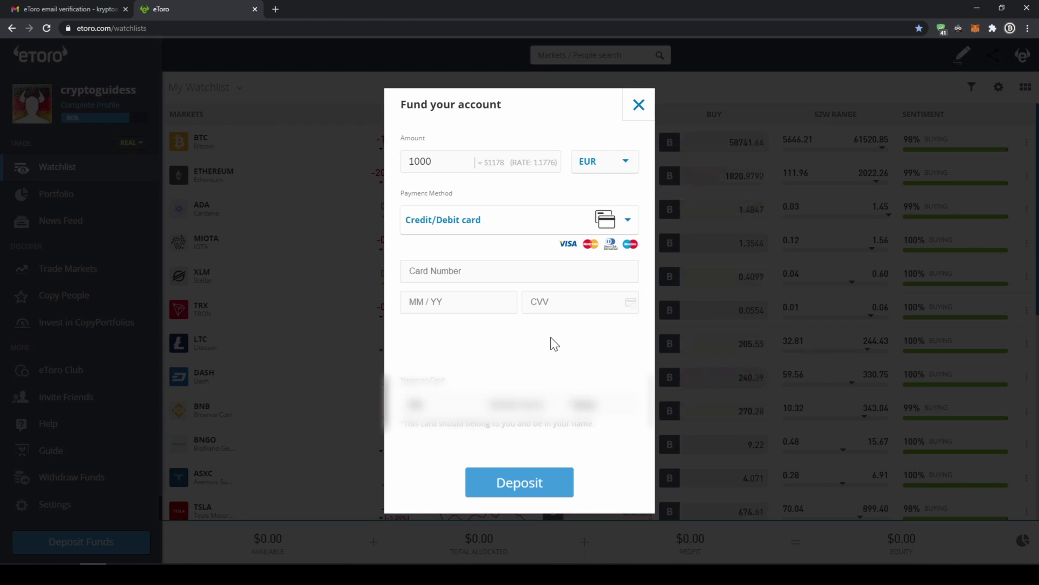
left_click(550, 231)
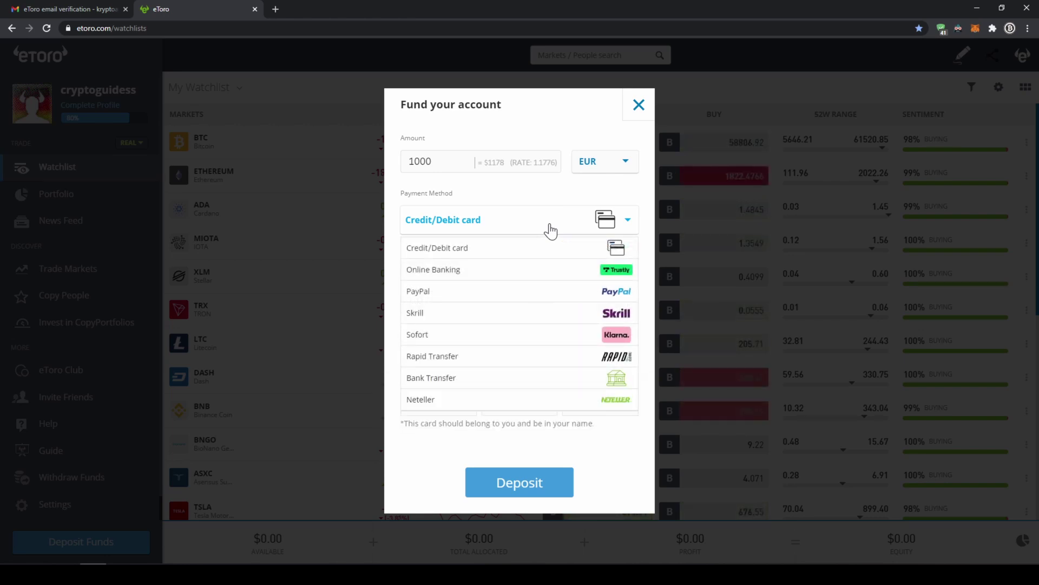
left_click(532, 292)
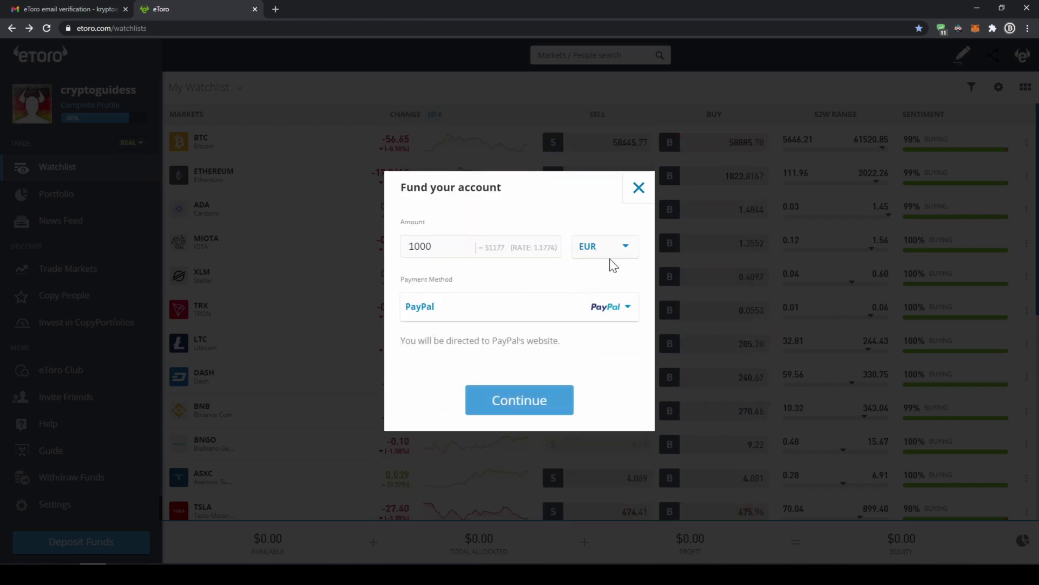
Set the deposit currency to USD, keep the amount at 1000, and continue to PayPal.
left_click(624, 250)
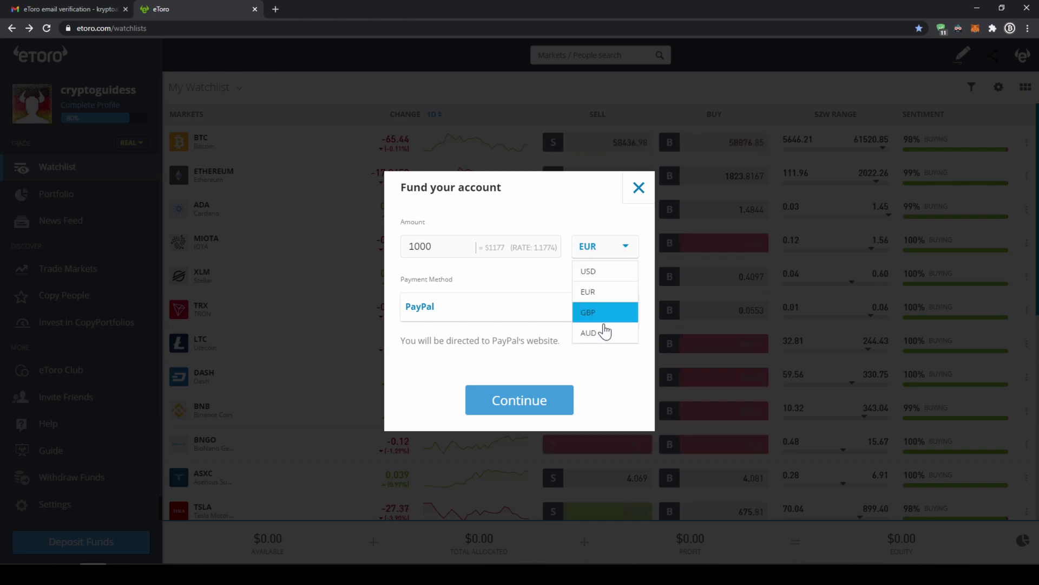
left_click(602, 272)
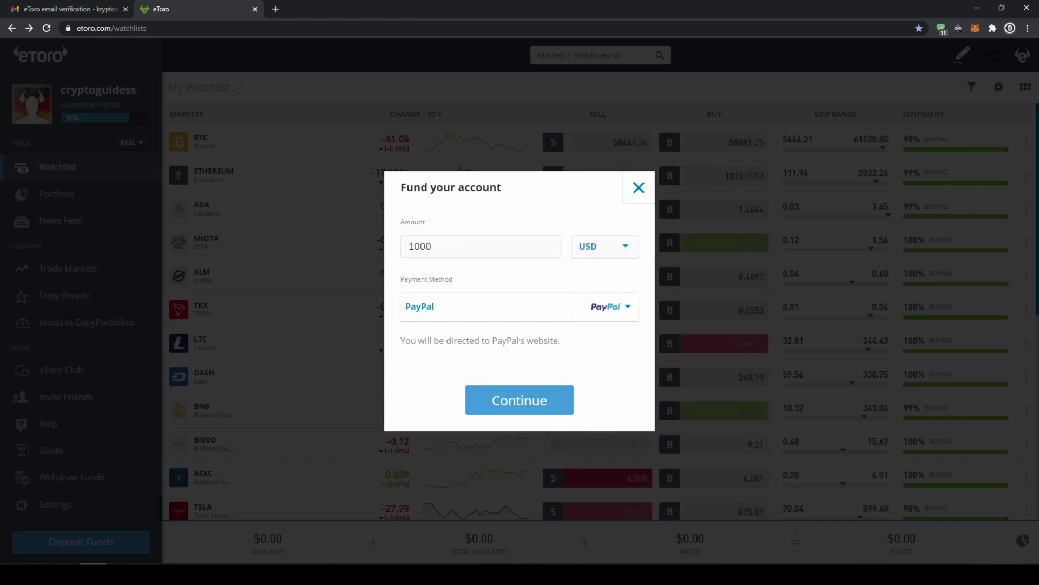
double_click(466, 246)
left_click(468, 265)
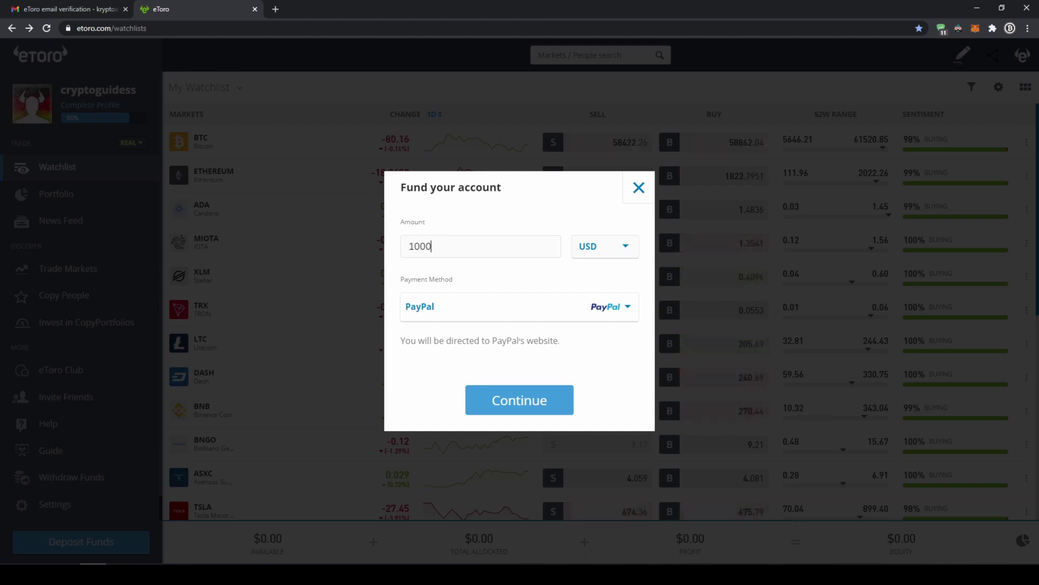
left_click(520, 401)
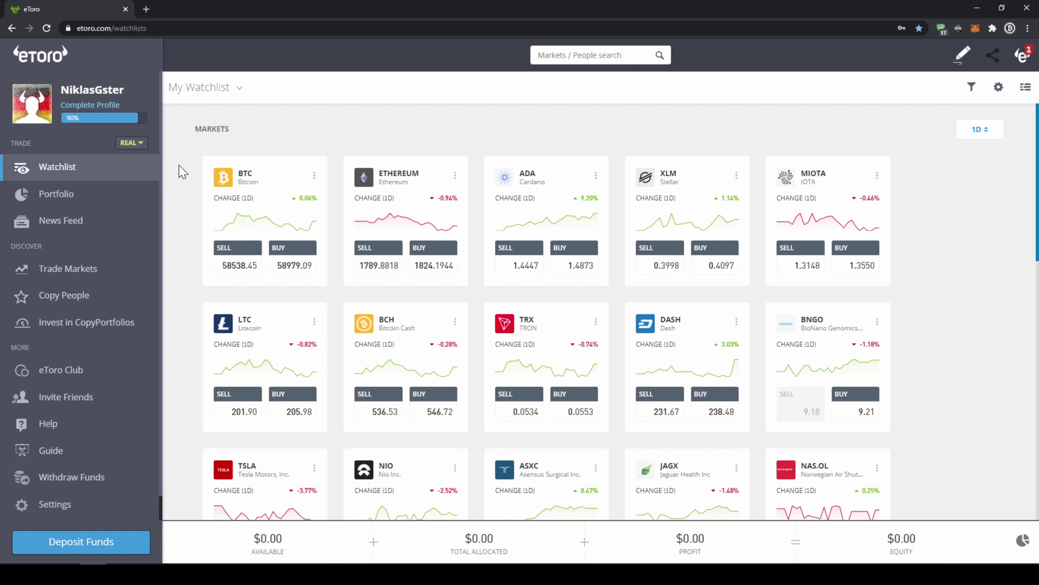
Switch the account from the real to the virtual portfolio and confirm the change.
left_click(140, 143)
left_click(130, 186)
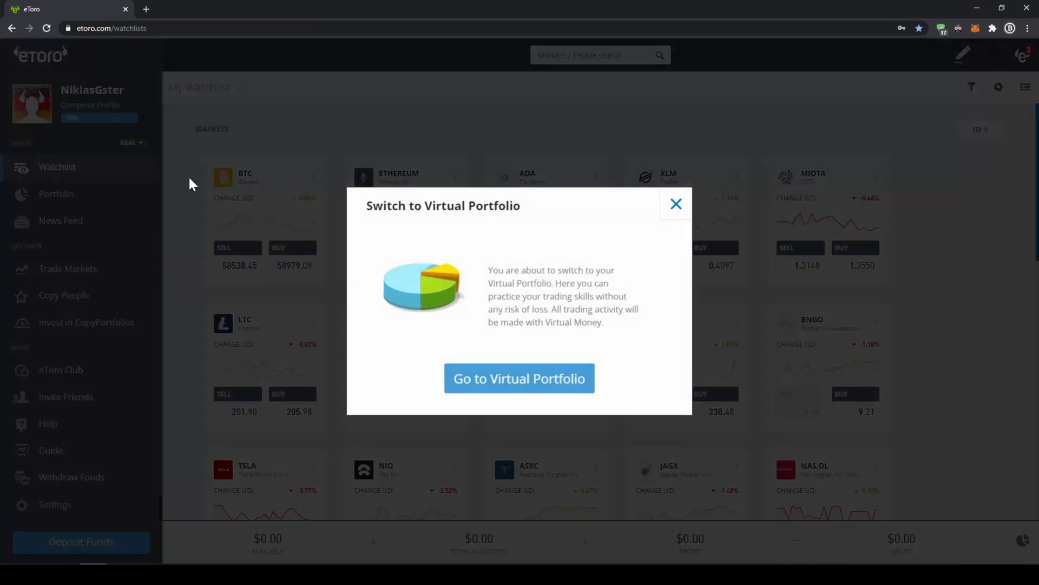
left_click(534, 375)
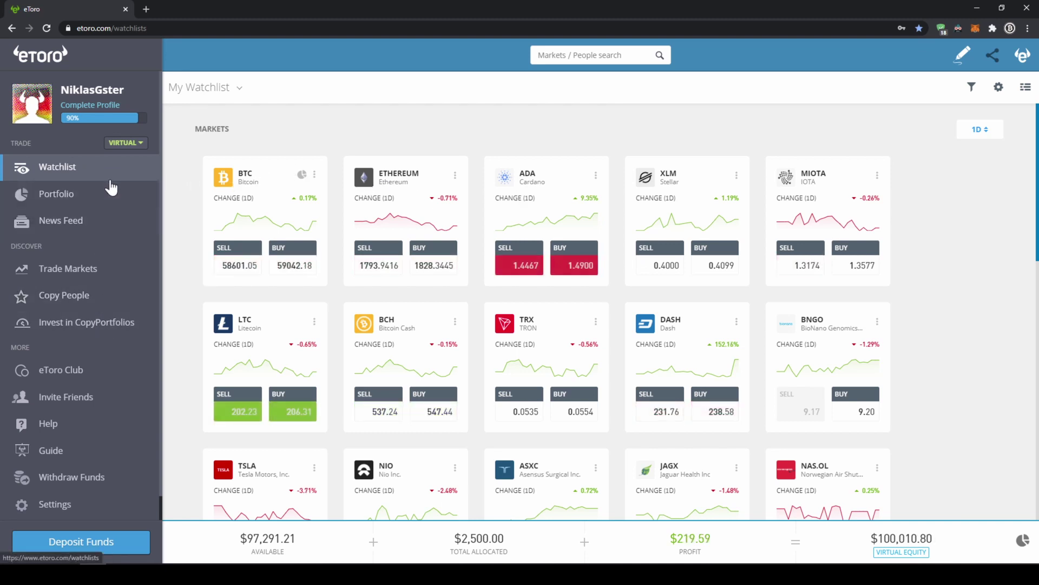
View the positions held in the virtual portfolio and return to the watchlist.
left_click(104, 200)
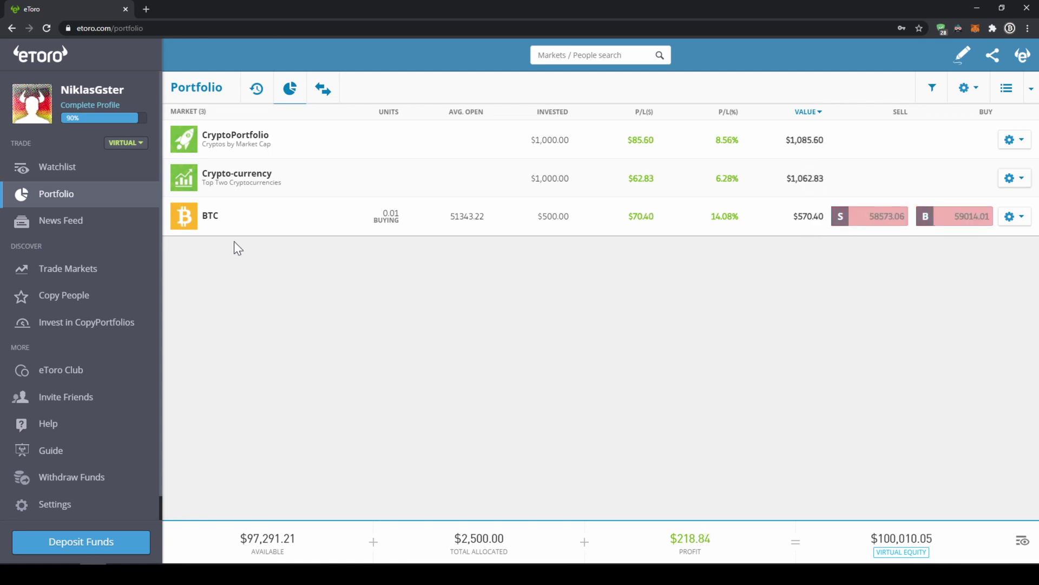
left_click(98, 172)
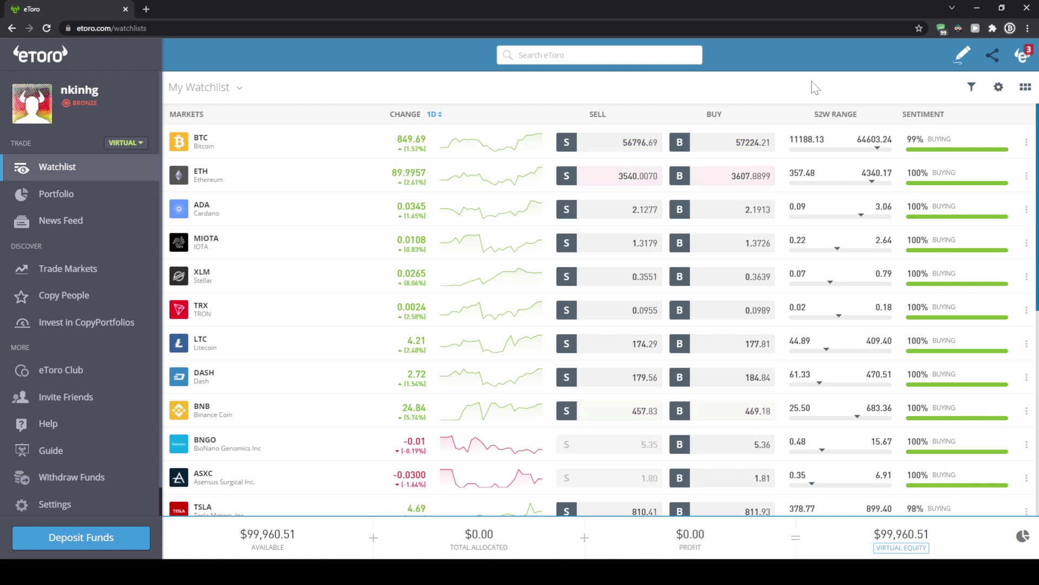
Search eToro for "compound" and open the COMP market page.
left_click(639, 54)
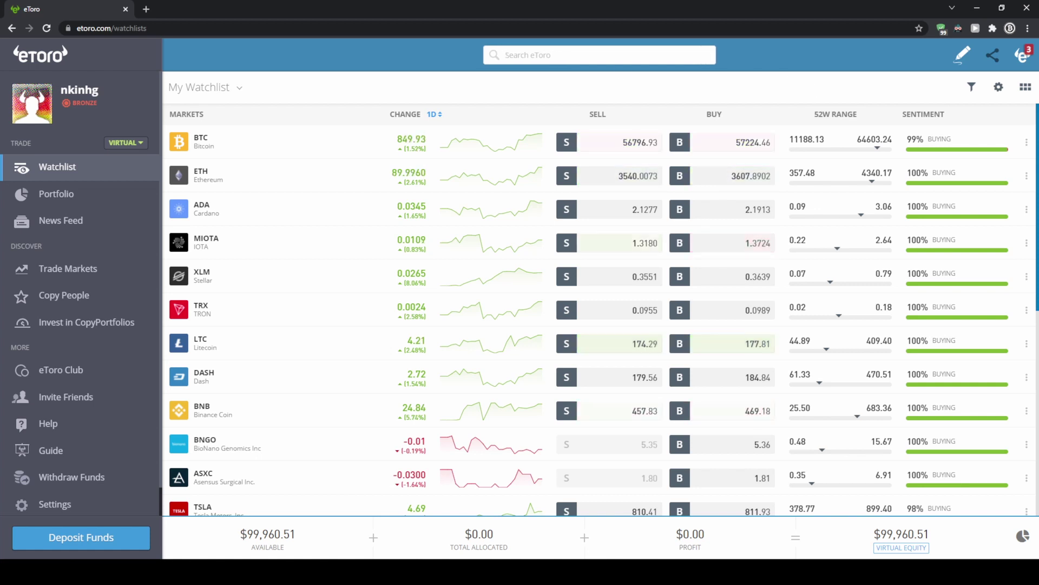
type("cimpo")
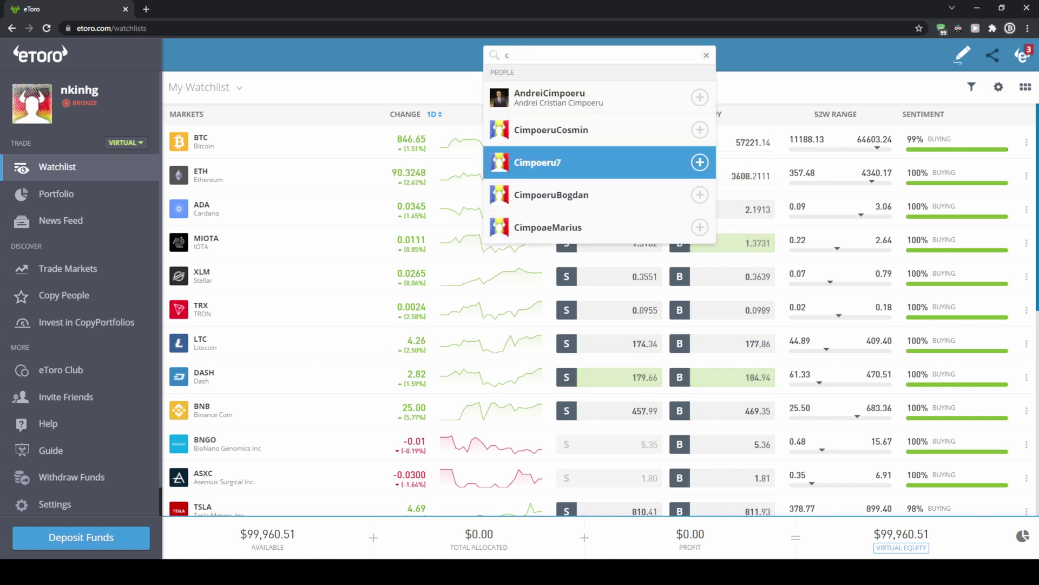
key("BackSpace")
key("BackSpace")
key("BackSpace")
key("BackSpace")
key("BackSpace")
type("om")
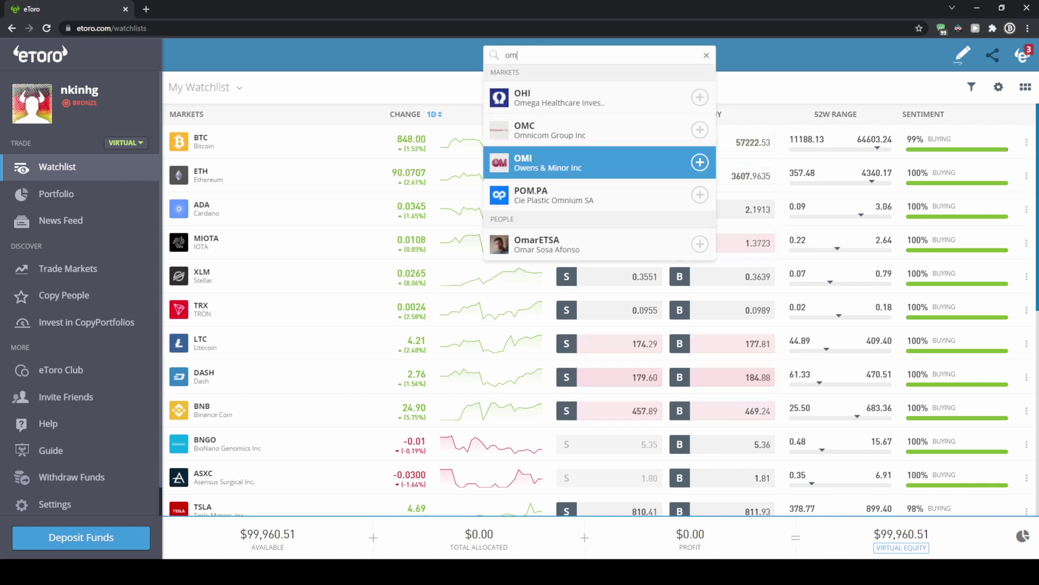
key("BackSpace")
key("BackSpace")
type("compound")
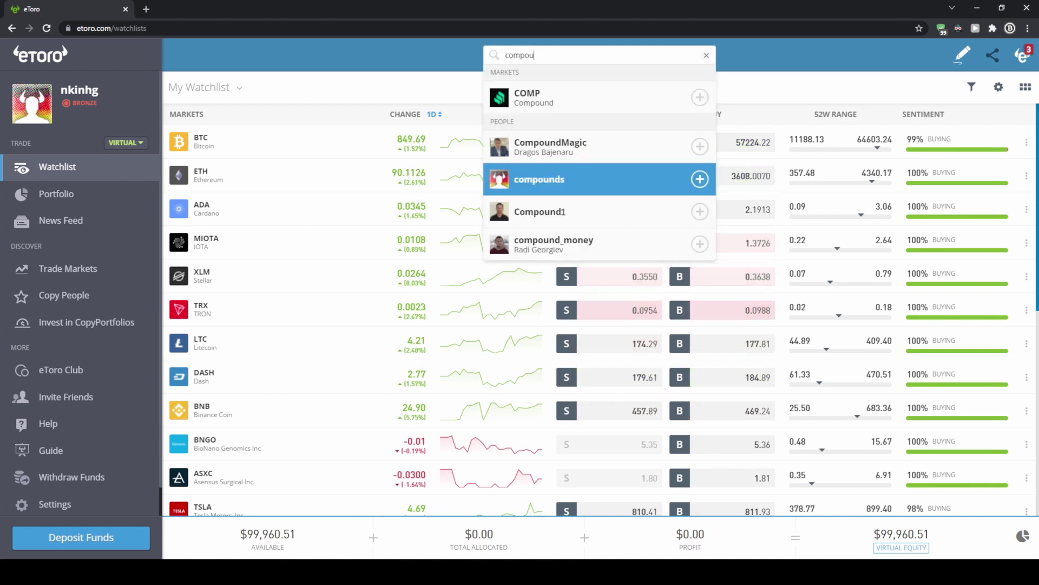
left_click(586, 116)
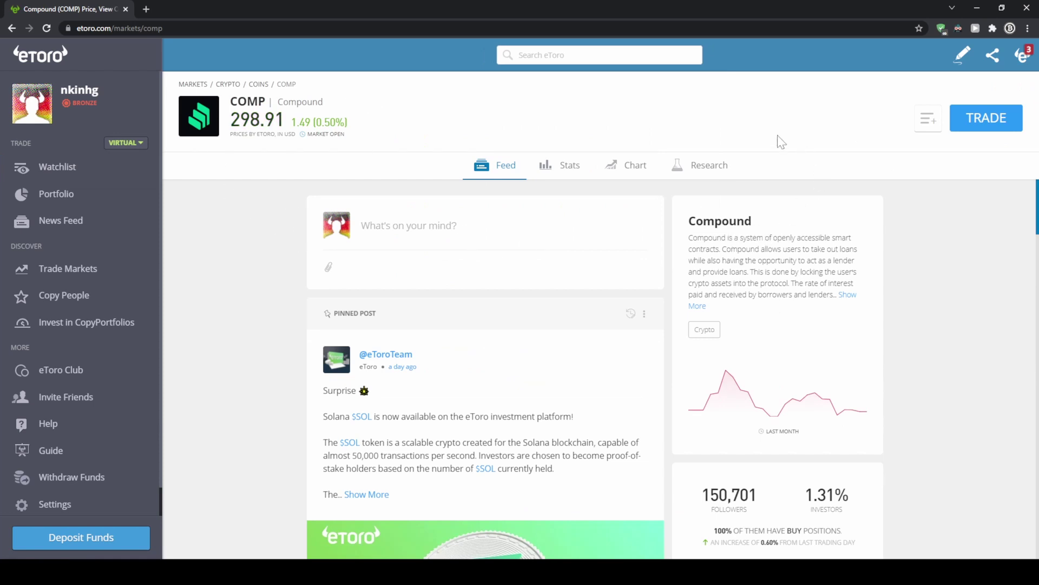
Open a buy trade on COMP for an amount of $100.
left_click(984, 125)
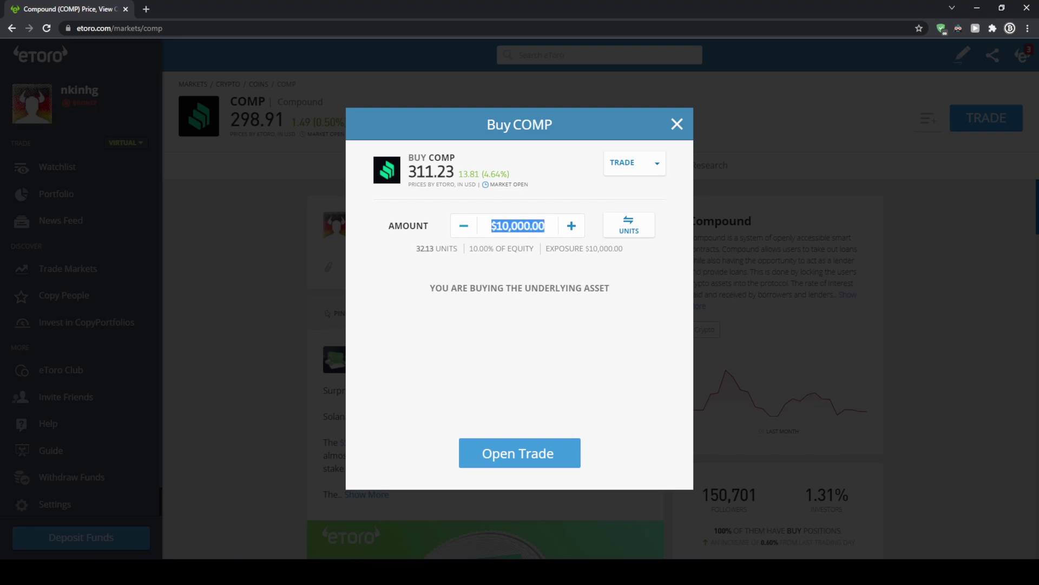
type("100")
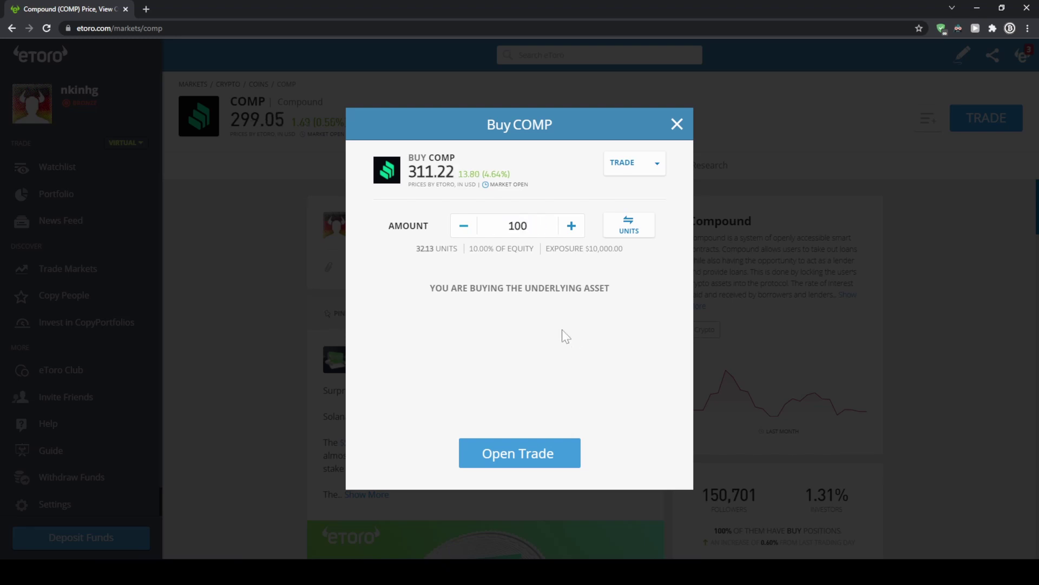
left_click(562, 330)
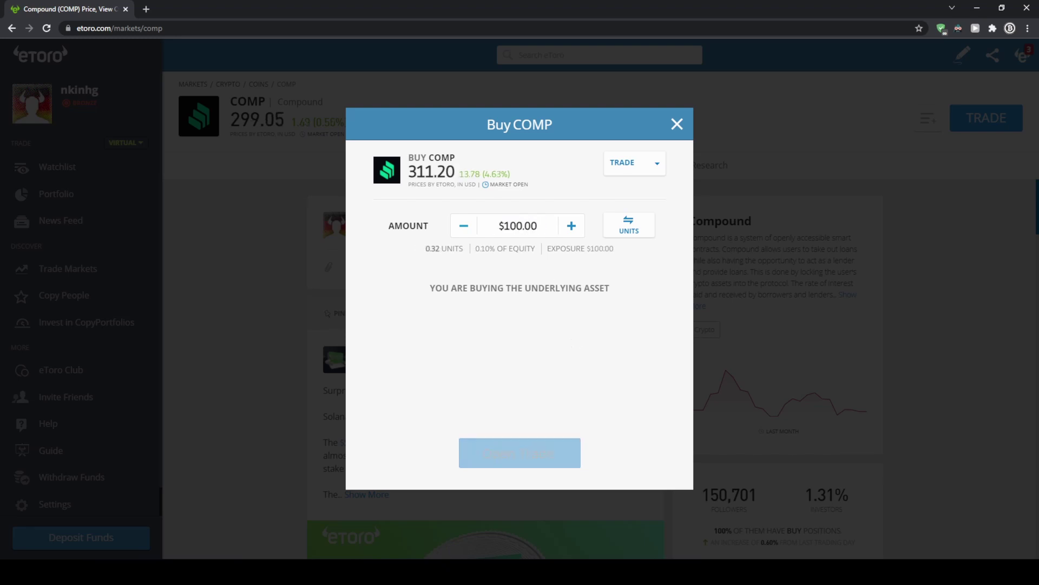
left_click(518, 454)
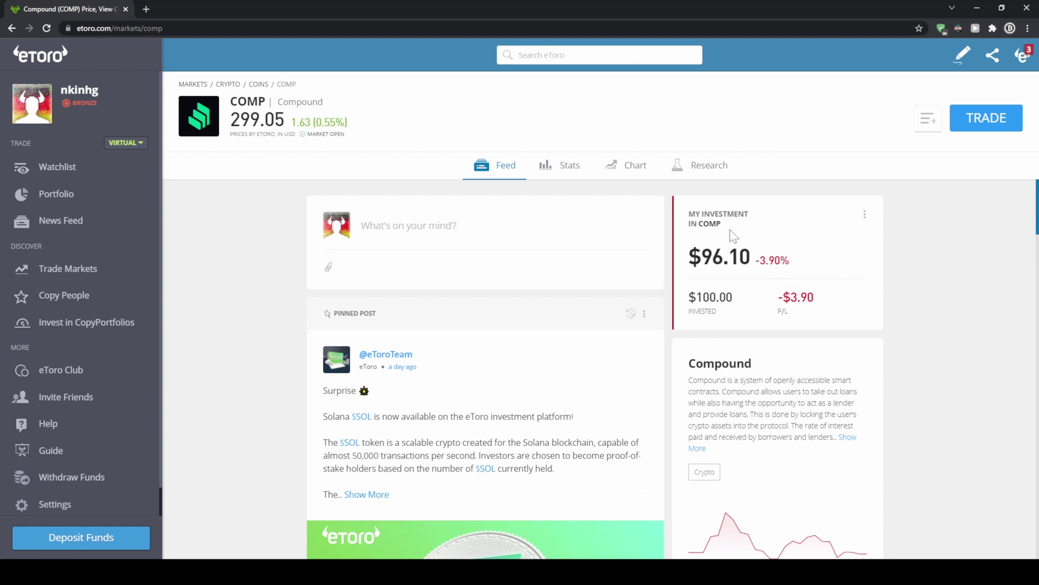
Open the COMP position from the portfolio and bring up the Close Trade dialog for its buy trade.
left_click(88, 199)
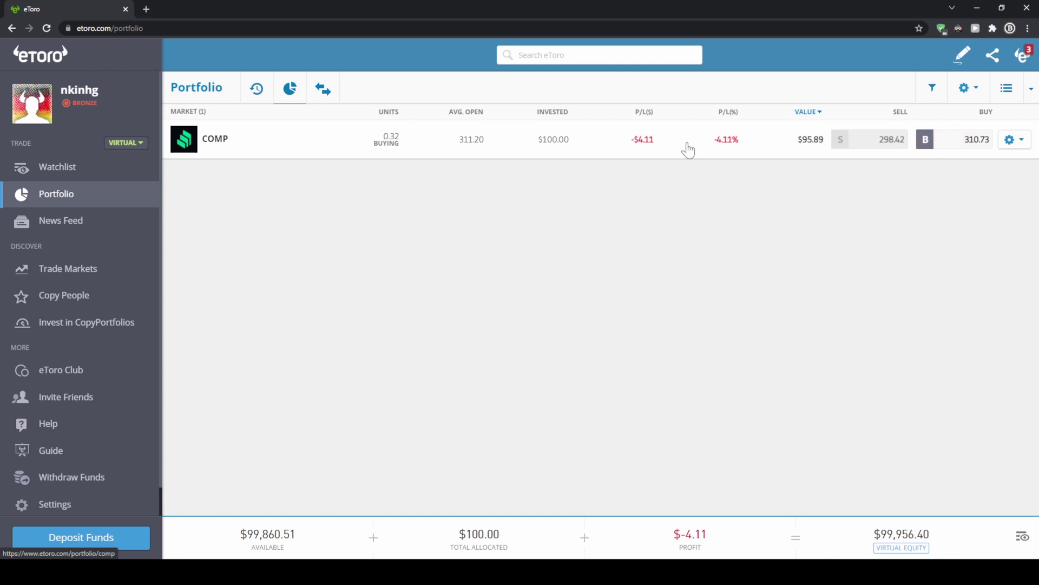
left_click(239, 141)
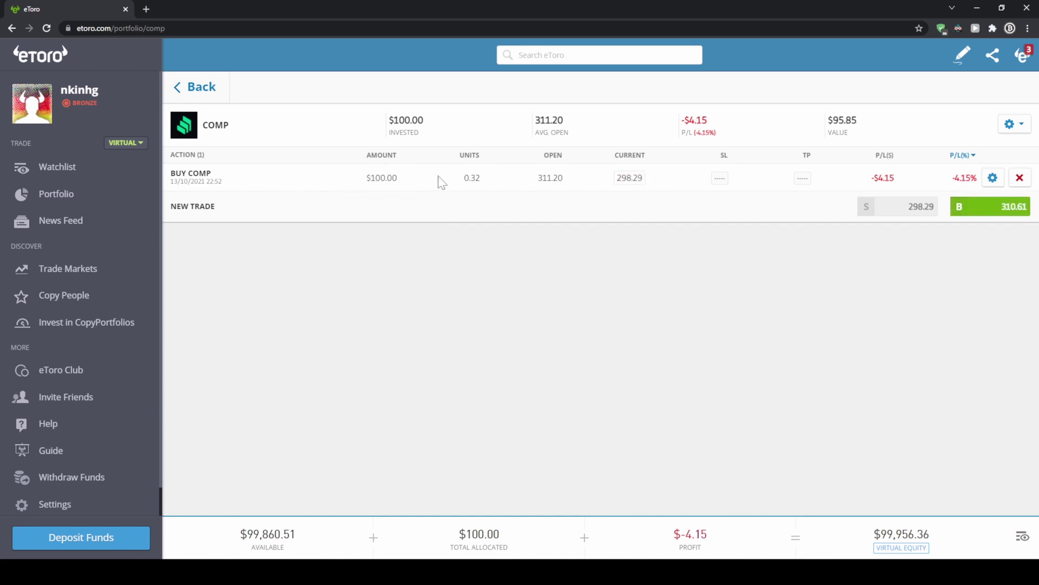
left_click(1020, 179)
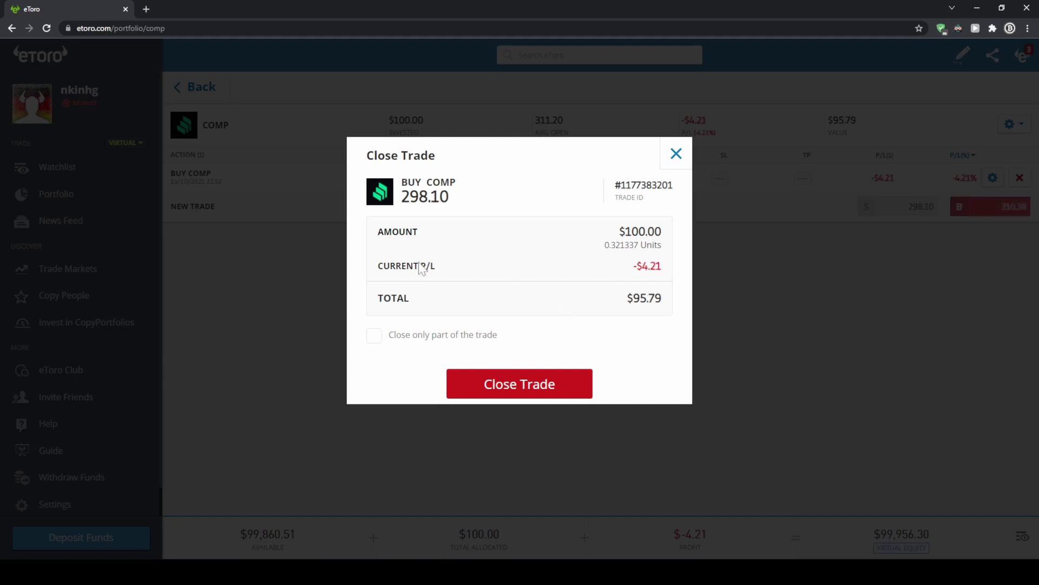
left_click(374, 339)
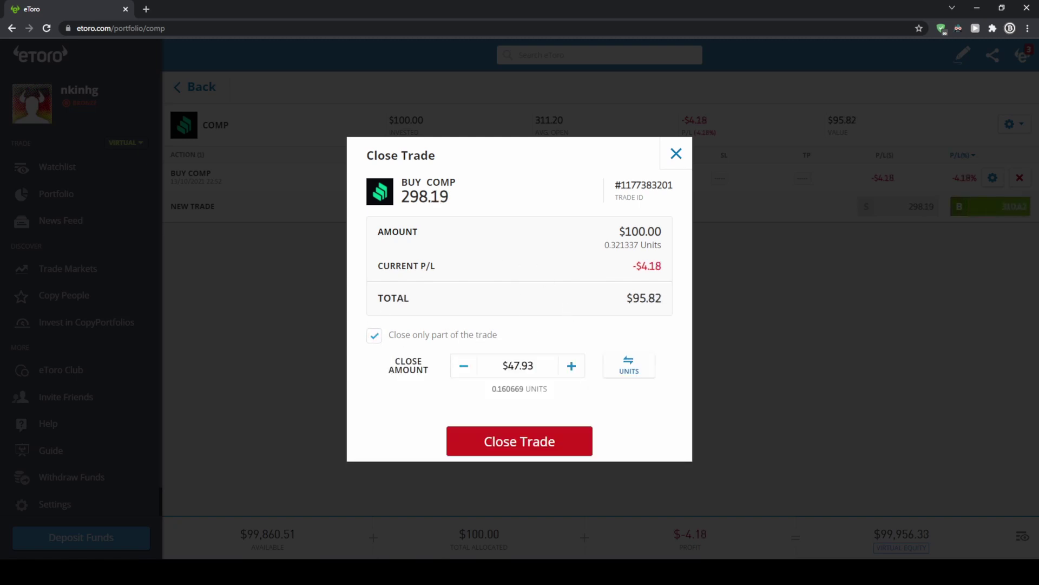
left_click_drag(503, 366, 528, 366)
left_click(375, 338)
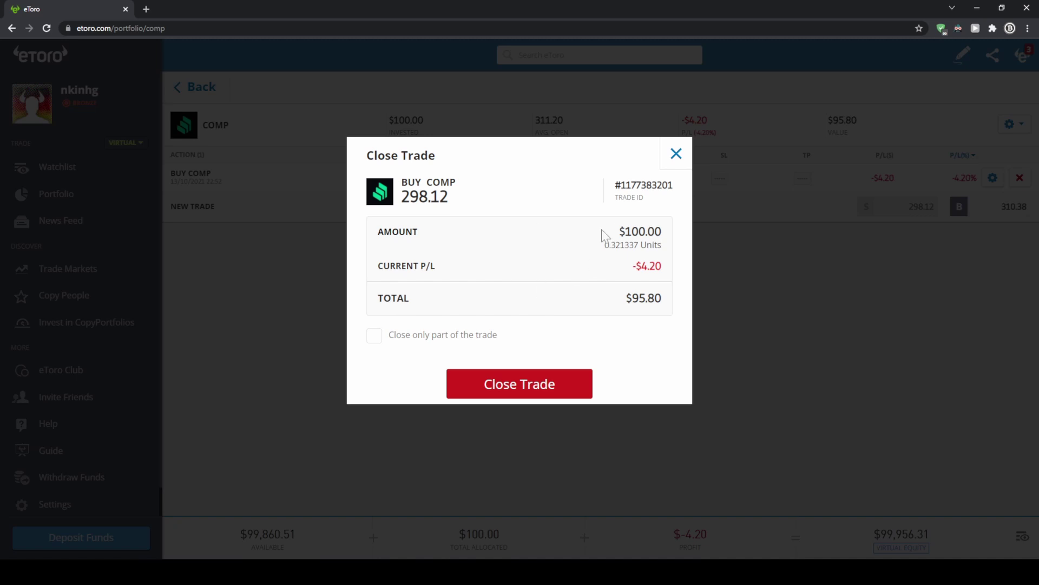
Close the entire COMP trade.
left_click(541, 390)
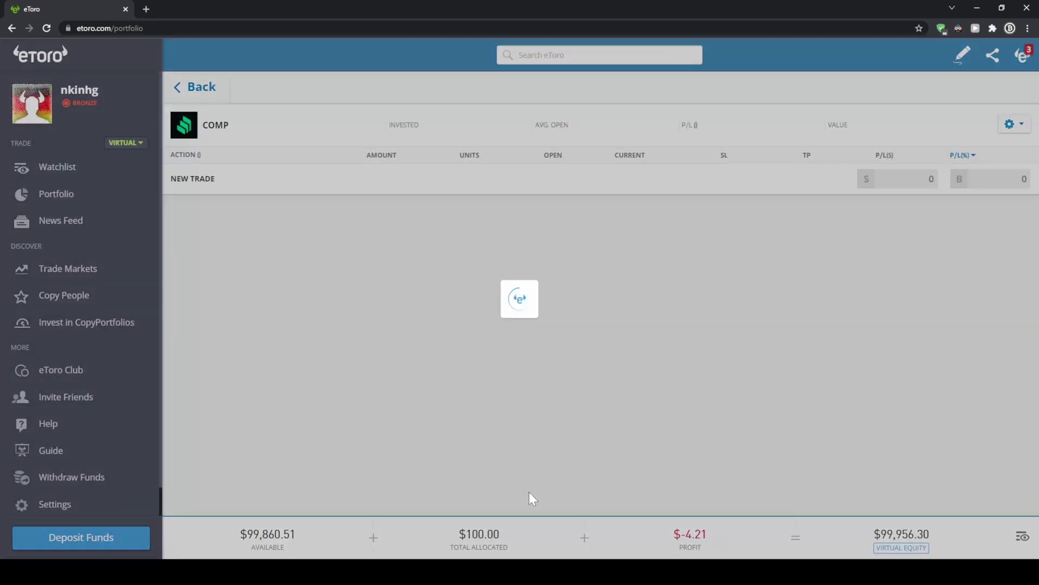